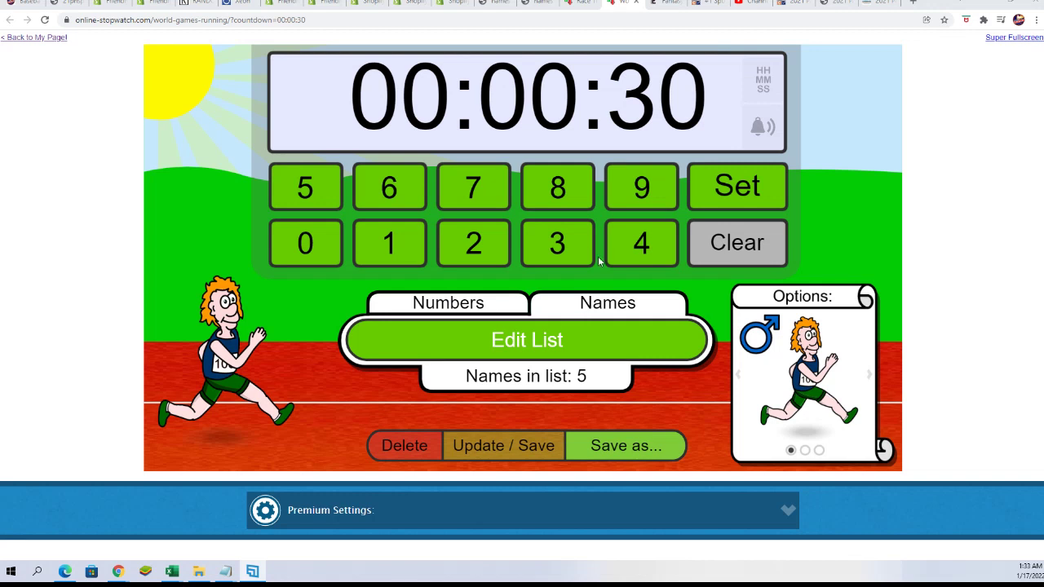
Clear the five original entrant names from the race name list.
{"action": "left_click", "coordinate": [544, 337]}
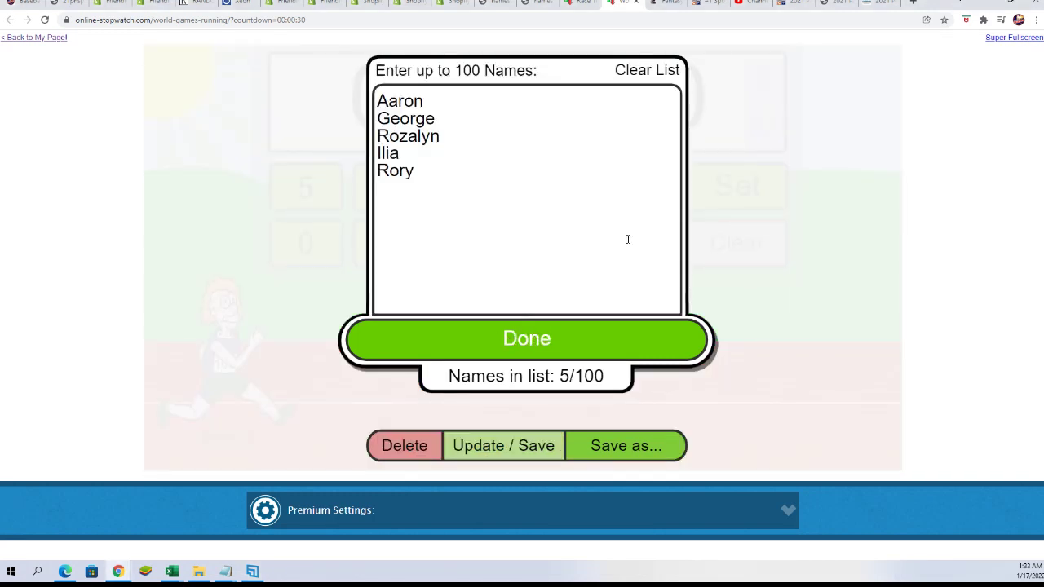
{"action": "left_click_drag", "start_coordinate": [454, 183], "coordinate": [379, 99]}
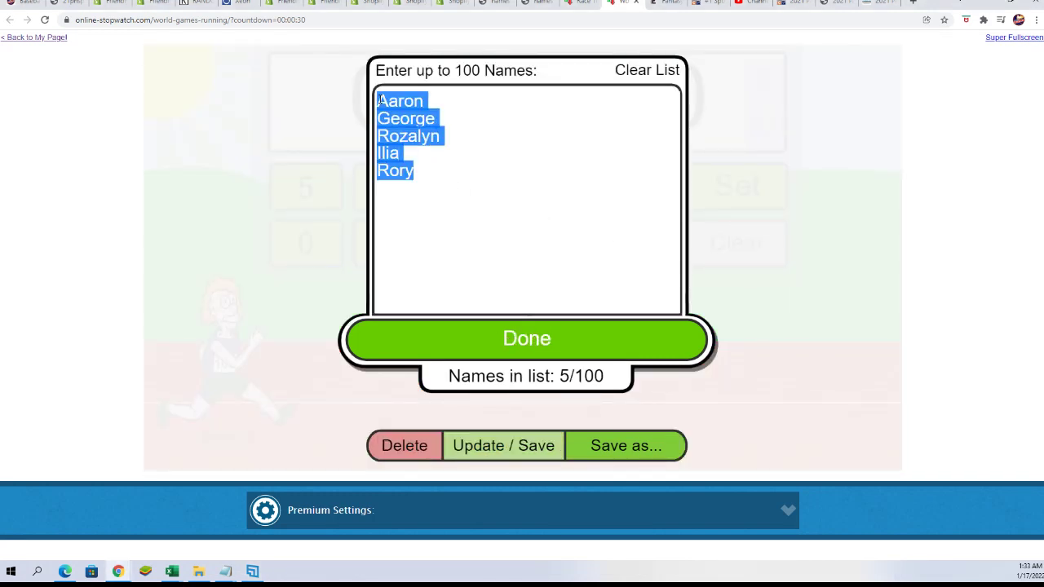
{"action": "key", "text": "Delete"}
Copy the four entrant names from the Notepad notes.
{"action": "key", "text": "alt+Tab"}
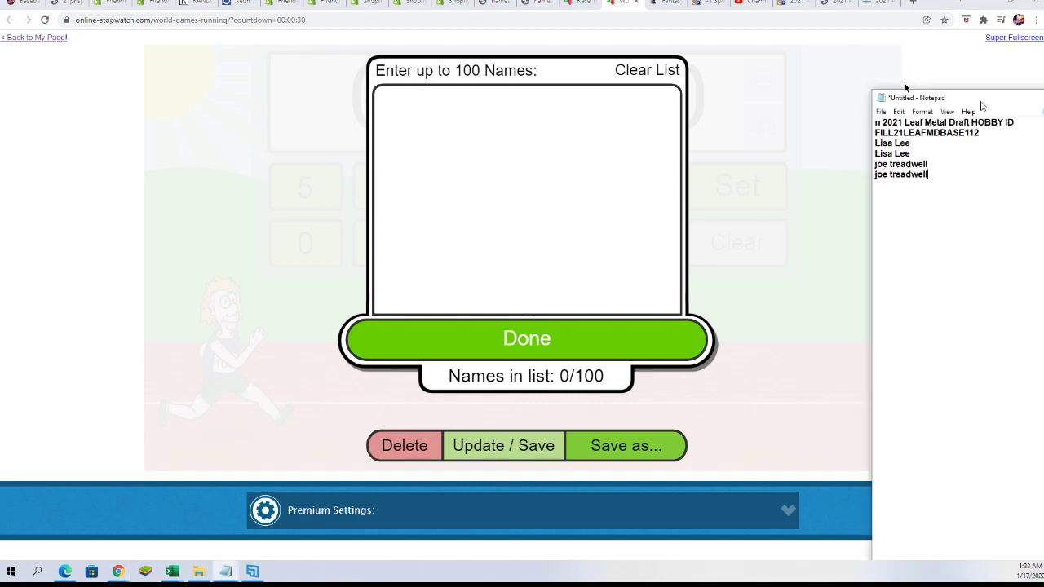
{"action": "left_click_drag", "start_coordinate": [985, 102], "coordinate": [738, 49]}
{"action": "left_click_drag", "start_coordinate": [683, 124], "coordinate": [637, 103]}
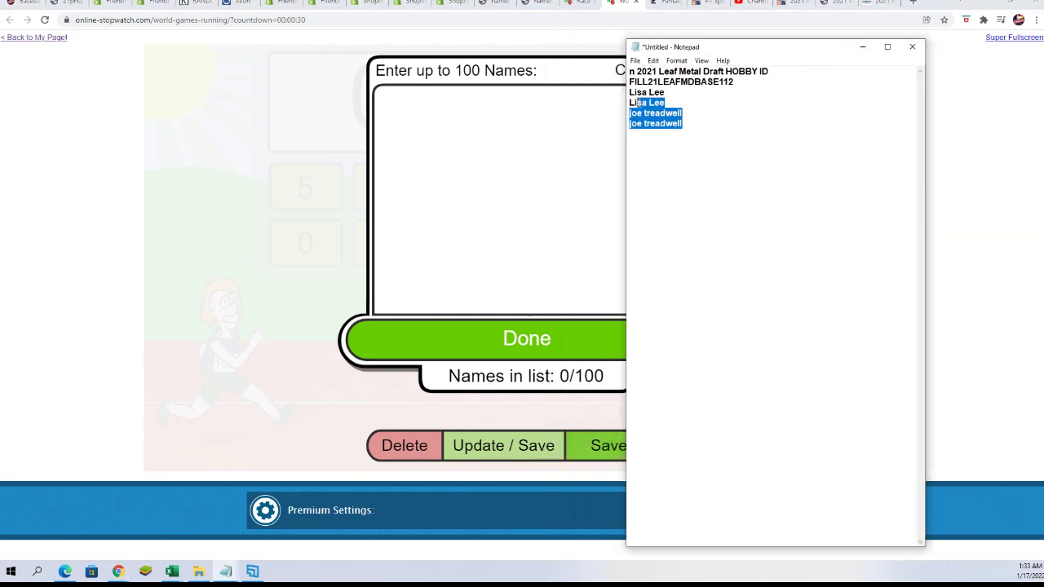
{"action": "right_click", "coordinate": [640, 98]}
{"action": "left_click", "coordinate": [677, 139]}
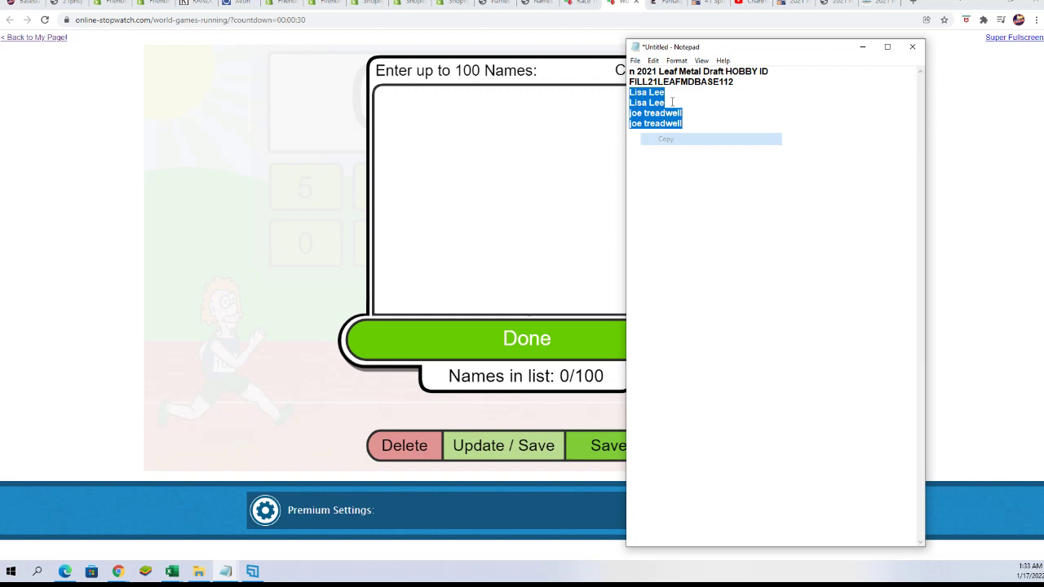
Paste the four names into the list and load the 30-second race with those runners.
{"action": "left_click", "coordinate": [401, 101]}
{"action": "key", "text": "ctrl+v"}
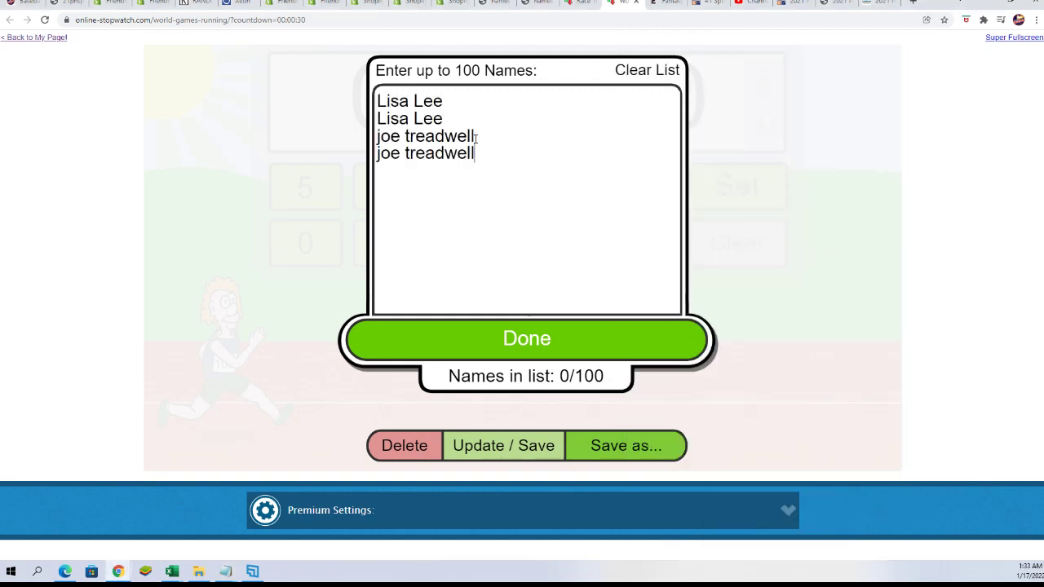
{"action": "left_click", "coordinate": [532, 341]}
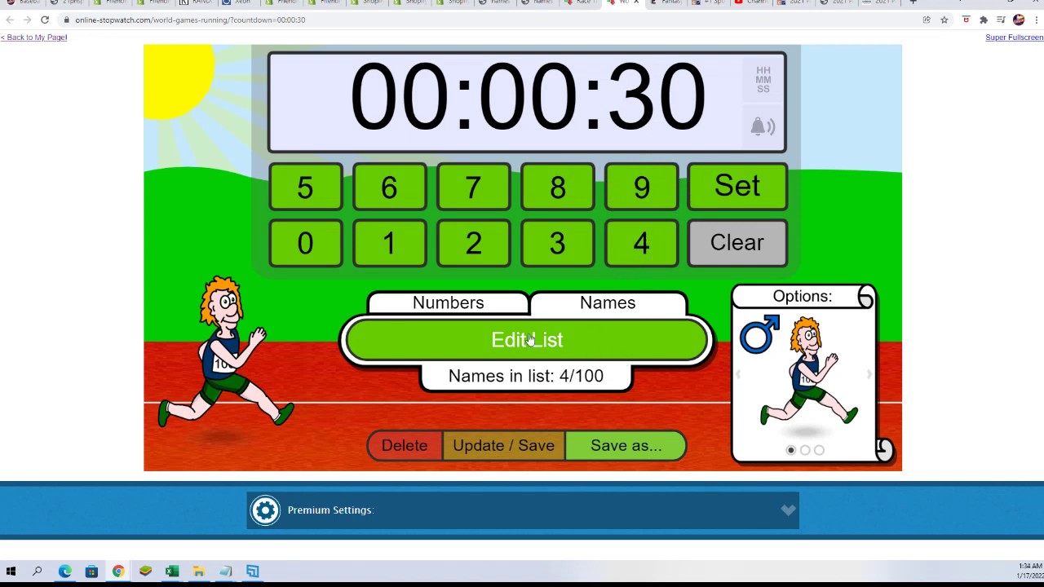
{"action": "left_click", "coordinate": [739, 190]}
{"action": "left_click", "coordinate": [196, 100]}
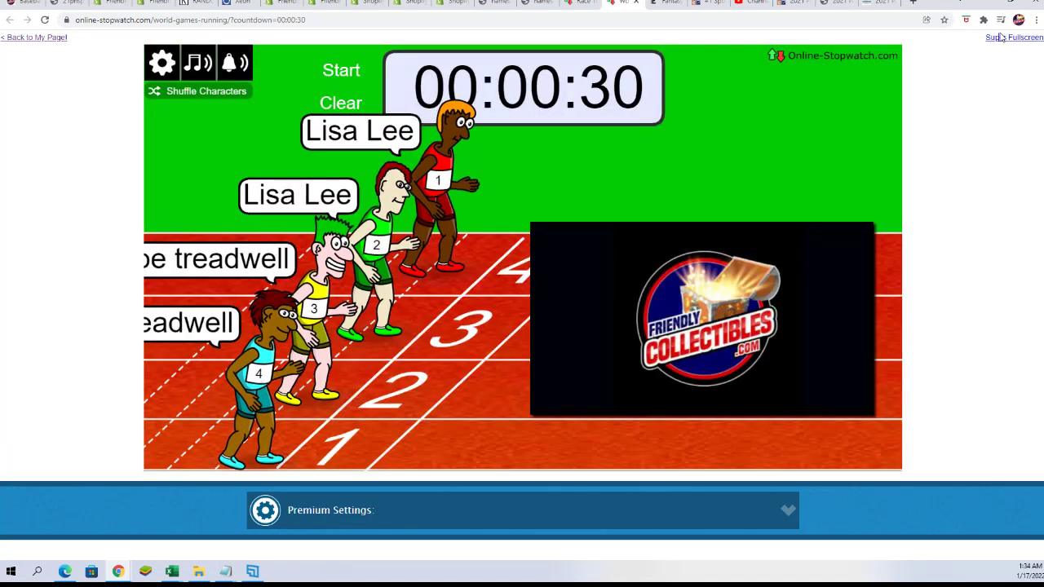
Show the race full screen and run the 30-second race.
{"action": "left_click", "coordinate": [1000, 38]}
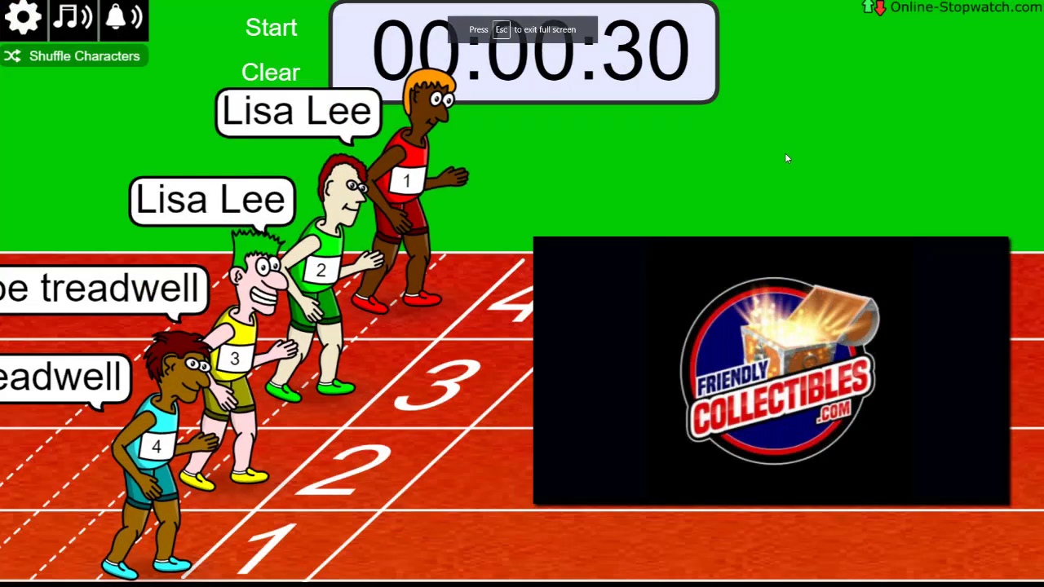
{"action": "left_click", "coordinate": [270, 27]}
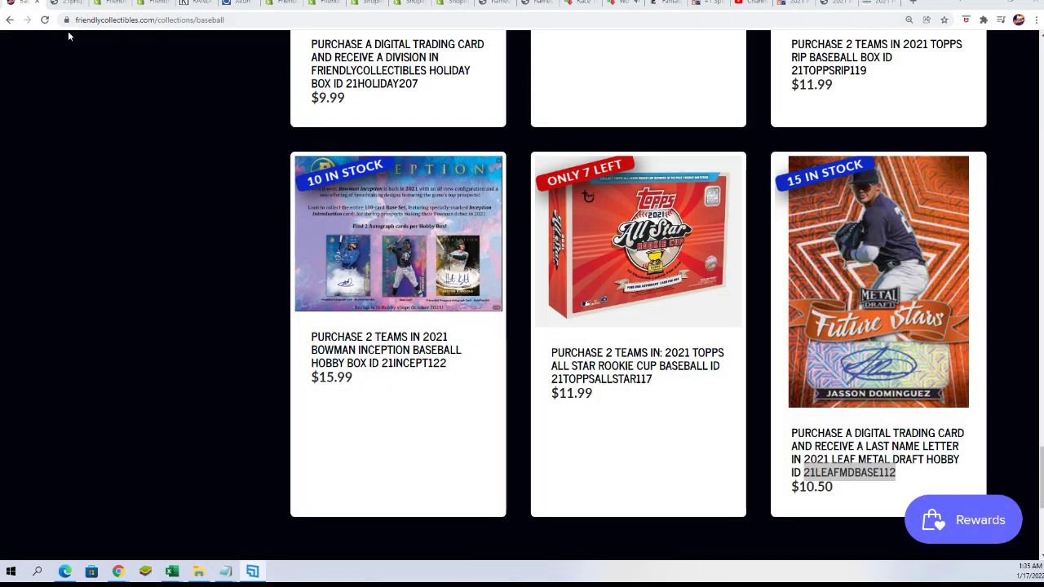
Reload the baseball collection page so the Future Stars card shows 11 in stock.
{"action": "left_click", "coordinate": [45, 20]}
{"action": "mouse_move", "coordinate": [638, 242]}
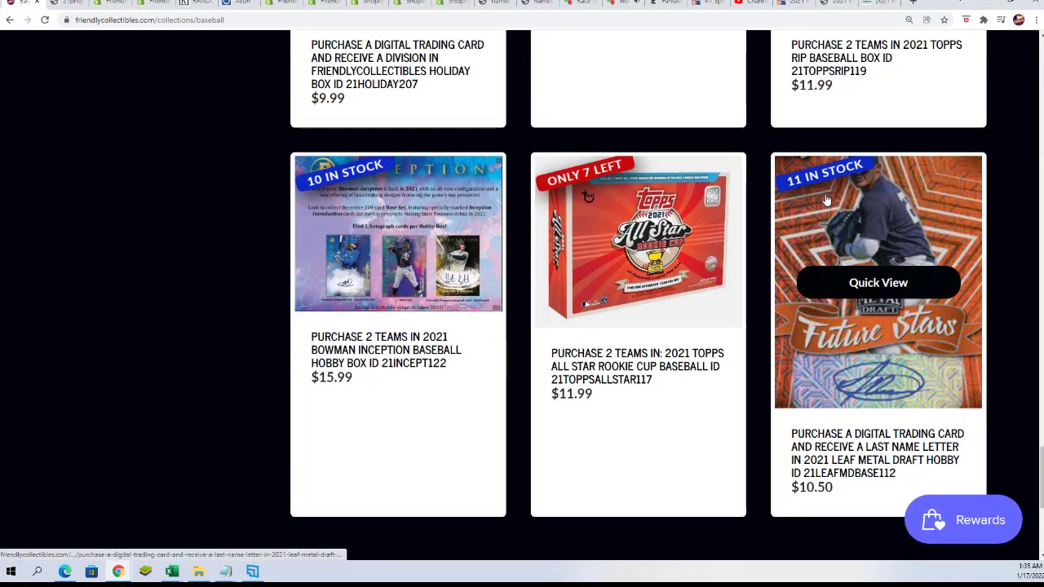
{"action": "mouse_move", "coordinate": [638, 90]}
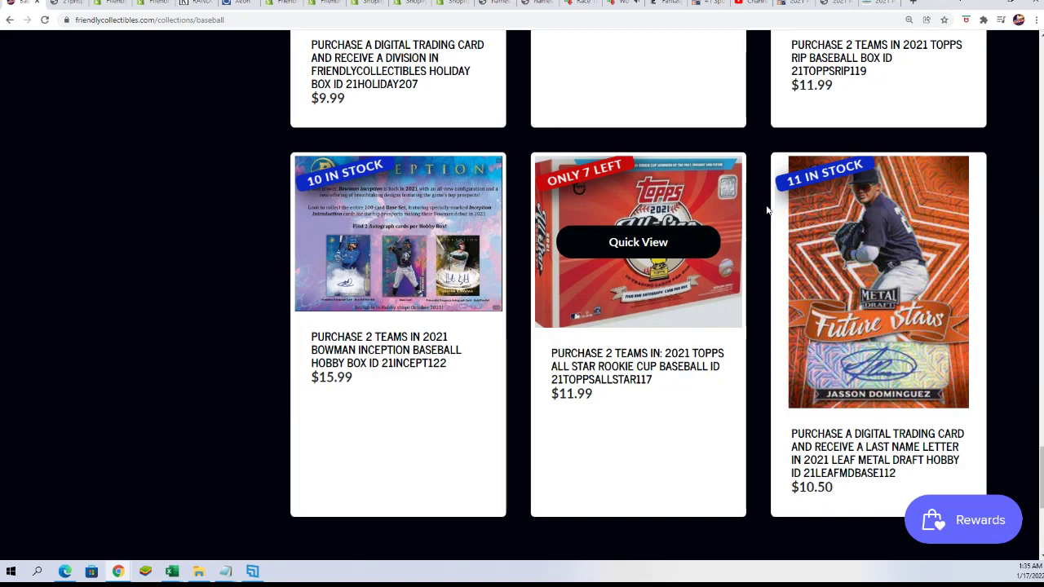
{"action": "scroll", "coordinate": [750, 372], "scroll_direction": "up", "scroll_amount": 3}
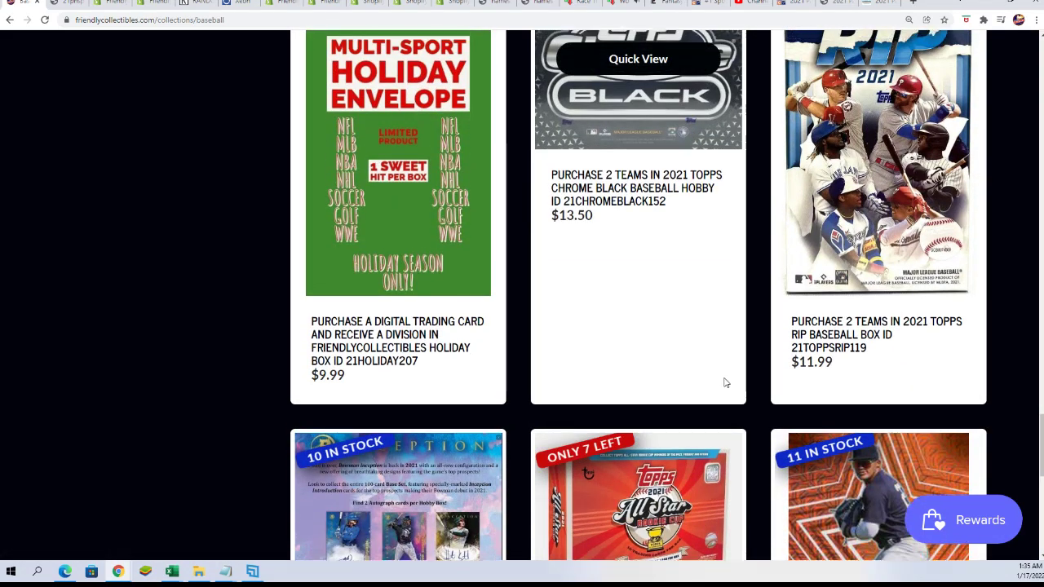
{"action": "scroll", "coordinate": [725, 380], "scroll_direction": "up", "scroll_amount": 1}
{"action": "scroll", "coordinate": [794, 208], "scroll_direction": "down", "scroll_amount": 2}
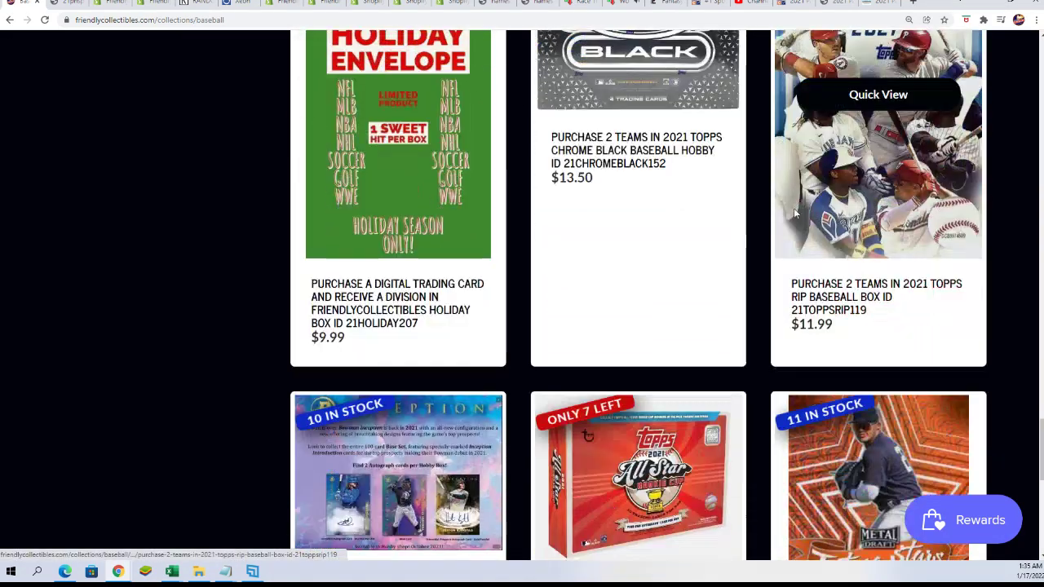
{"action": "scroll", "coordinate": [576, 300], "scroll_direction": "down", "scroll_amount": 1}
{"action": "scroll", "coordinate": [849, 425], "scroll_direction": "down", "scroll_amount": 1}
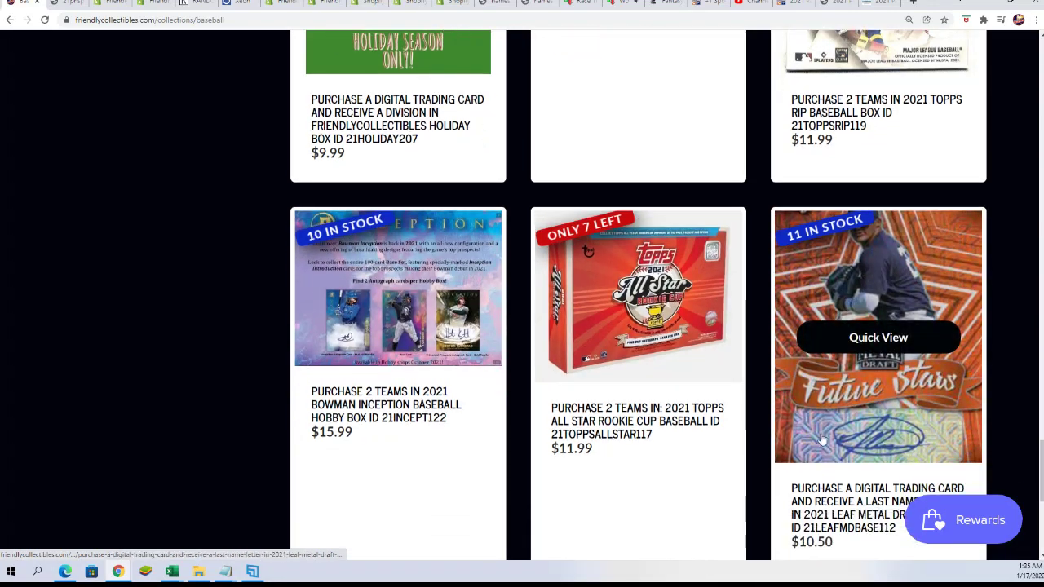
{"action": "scroll", "coordinate": [835, 510], "scroll_direction": "down", "scroll_amount": 1}
{"action": "scroll", "coordinate": [835, 510], "scroll_direction": "down", "scroll_amount": 1}
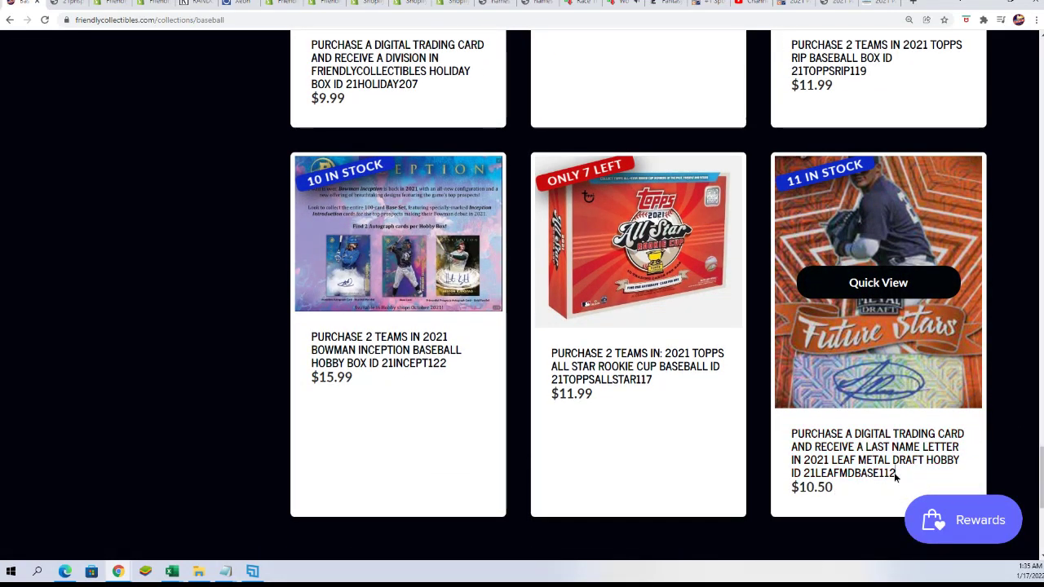
{"action": "left_click_drag", "start_coordinate": [895, 477], "coordinate": [862, 473]}
{"action": "scroll", "coordinate": [816, 327], "scroll_direction": "up", "scroll_amount": 3}
{"action": "scroll", "coordinate": [816, 285], "scroll_direction": "up", "scroll_amount": 3}
{"action": "scroll", "coordinate": [782, 213], "scroll_direction": "up", "scroll_amount": 3}
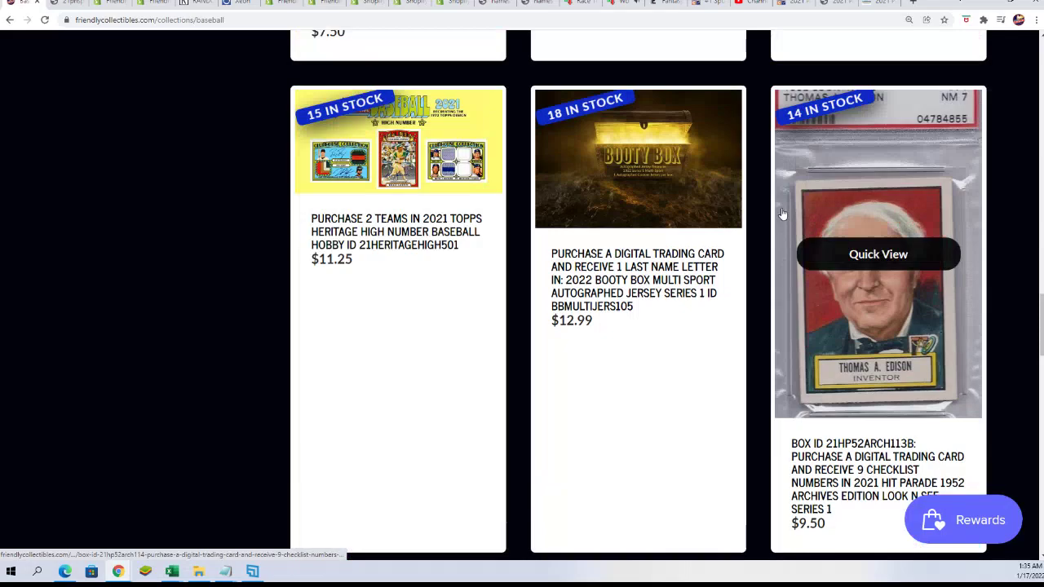
{"action": "scroll", "coordinate": [781, 214], "scroll_direction": "up", "scroll_amount": 5}
{"action": "scroll", "coordinate": [779, 215], "scroll_direction": "up", "scroll_amount": 5}
{"action": "scroll", "coordinate": [770, 215], "scroll_direction": "up", "scroll_amount": 5}
{"action": "scroll", "coordinate": [767, 217], "scroll_direction": "up", "scroll_amount": 5}
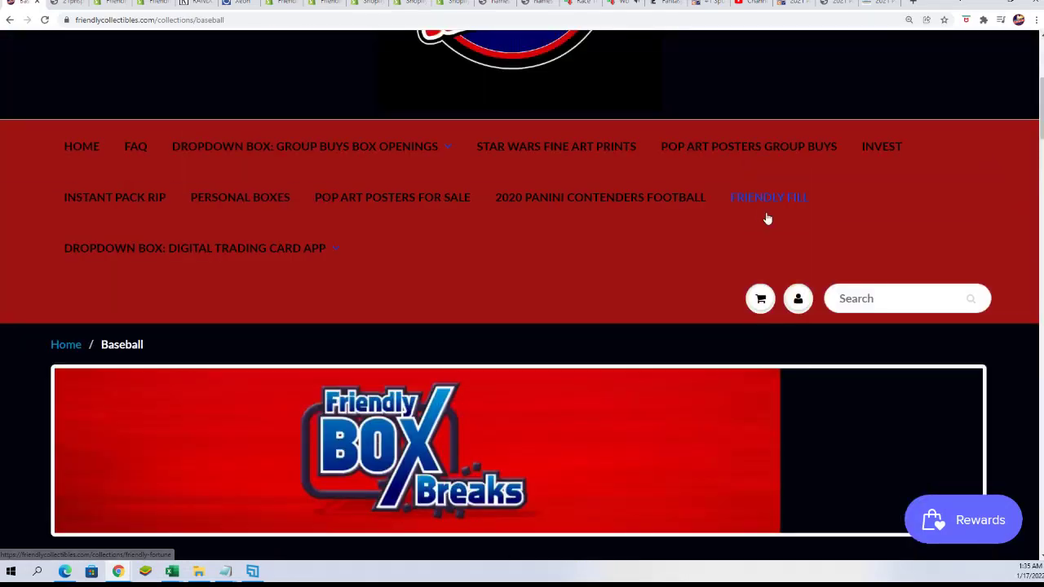
Open the Friendly FILL collection and highlight the Future Stars card's $10.65 price.
{"action": "left_click", "coordinate": [766, 214]}
{"action": "scroll", "coordinate": [676, 282], "scroll_direction": "down", "scroll_amount": 5}
{"action": "scroll", "coordinate": [647, 306], "scroll_direction": "down", "scroll_amount": 4}
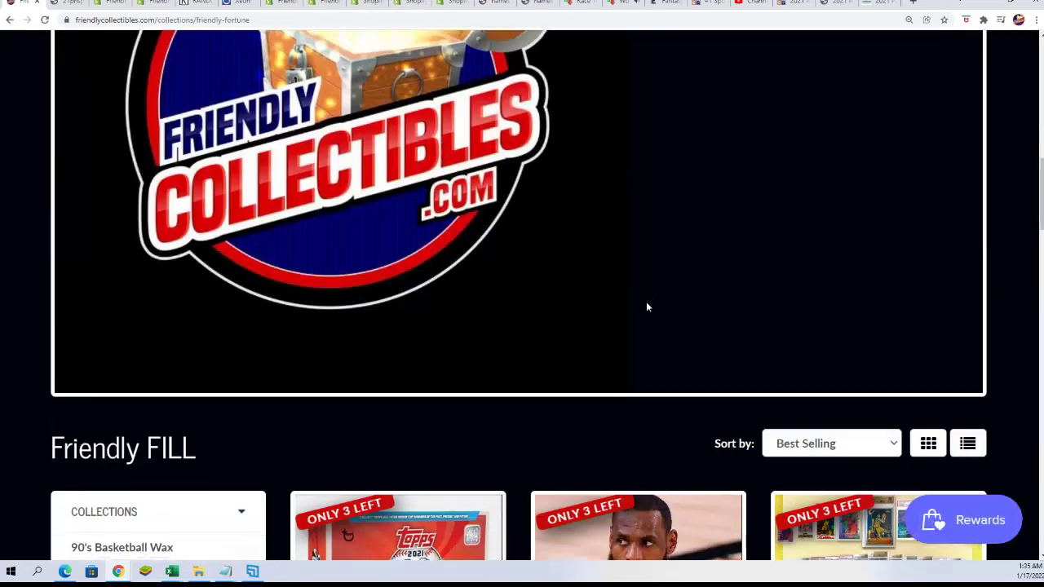
{"action": "scroll", "coordinate": [647, 307], "scroll_direction": "down", "scroll_amount": 5}
{"action": "scroll", "coordinate": [753, 186], "scroll_direction": "down", "scroll_amount": 4}
{"action": "scroll", "coordinate": [738, 250], "scroll_direction": "down", "scroll_amount": 3}
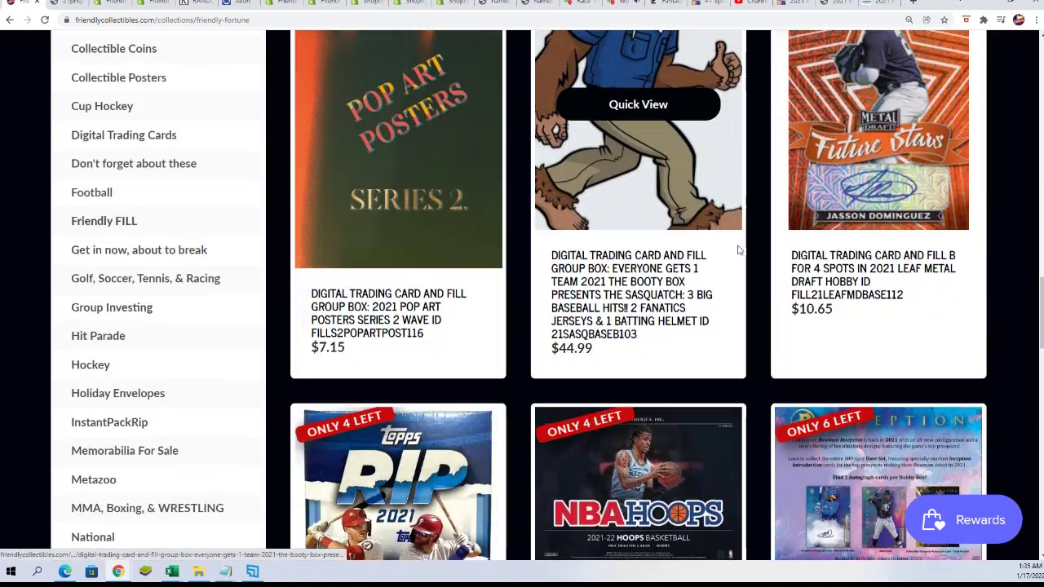
{"action": "left_click_drag", "start_coordinate": [833, 313], "coordinate": [779, 313]}
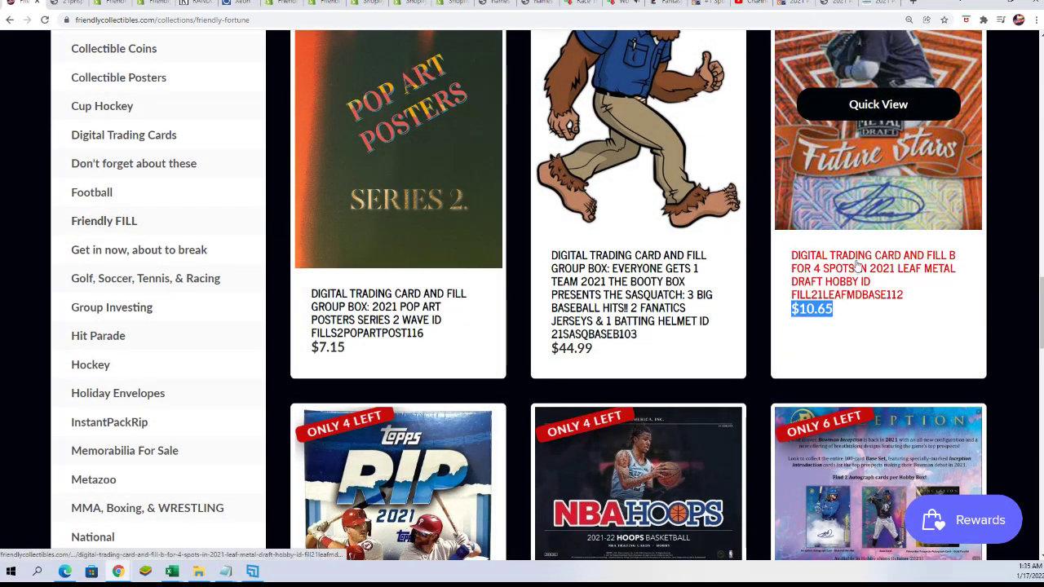
{"action": "scroll", "coordinate": [856, 263], "scroll_direction": "up", "scroll_amount": 2}
{"action": "scroll", "coordinate": [846, 273], "scroll_direction": "down", "scroll_amount": 2}
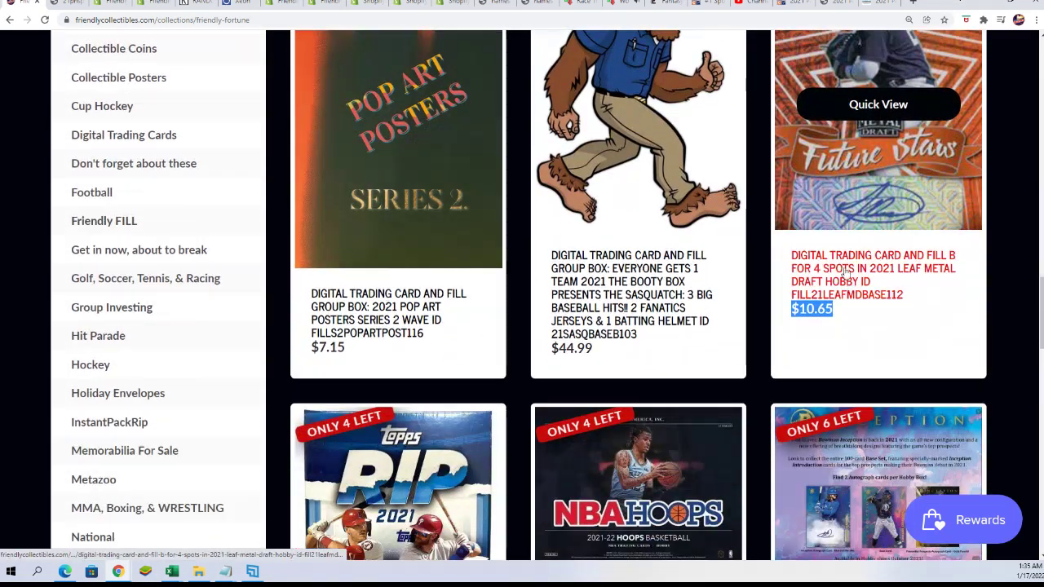
Open the Leaf Metal Draft FILL product page and highlight the '4 spots retail for 42.00' note.
{"action": "left_click", "coordinate": [840, 252]}
{"action": "scroll", "coordinate": [669, 220], "scroll_direction": "down", "scroll_amount": 5}
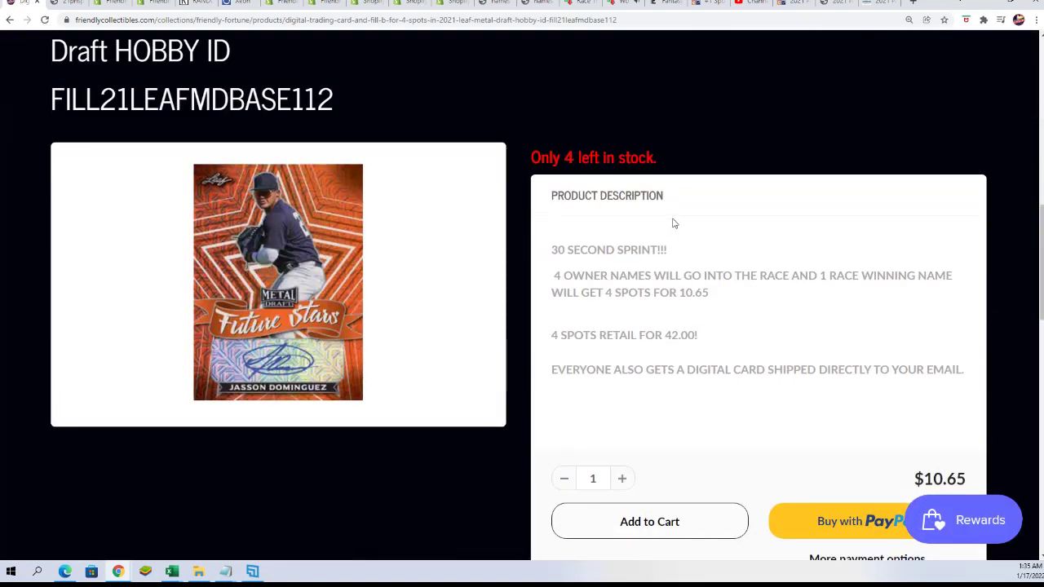
{"action": "left_click_drag", "start_coordinate": [554, 281], "coordinate": [700, 281]}
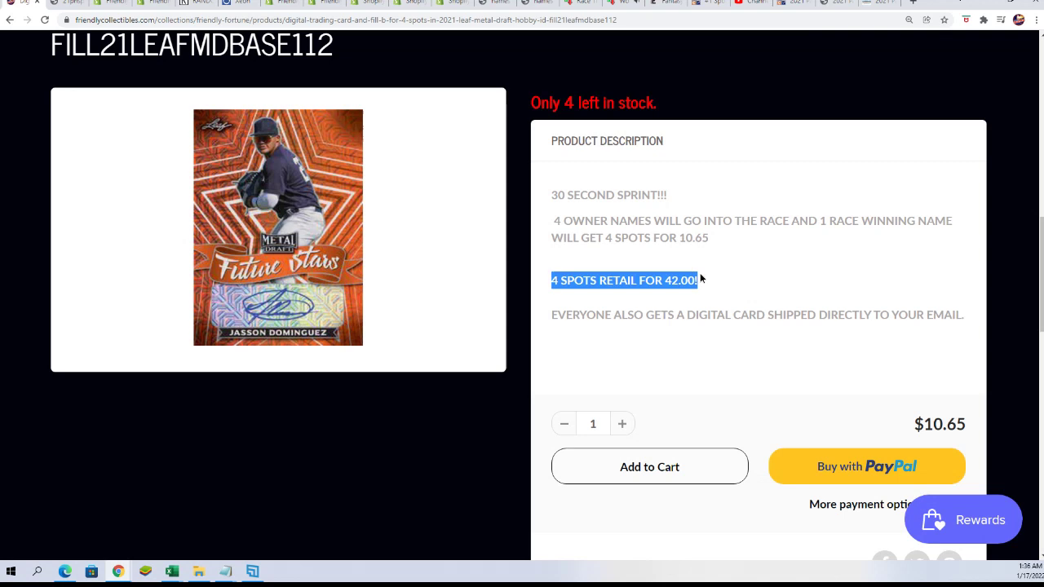